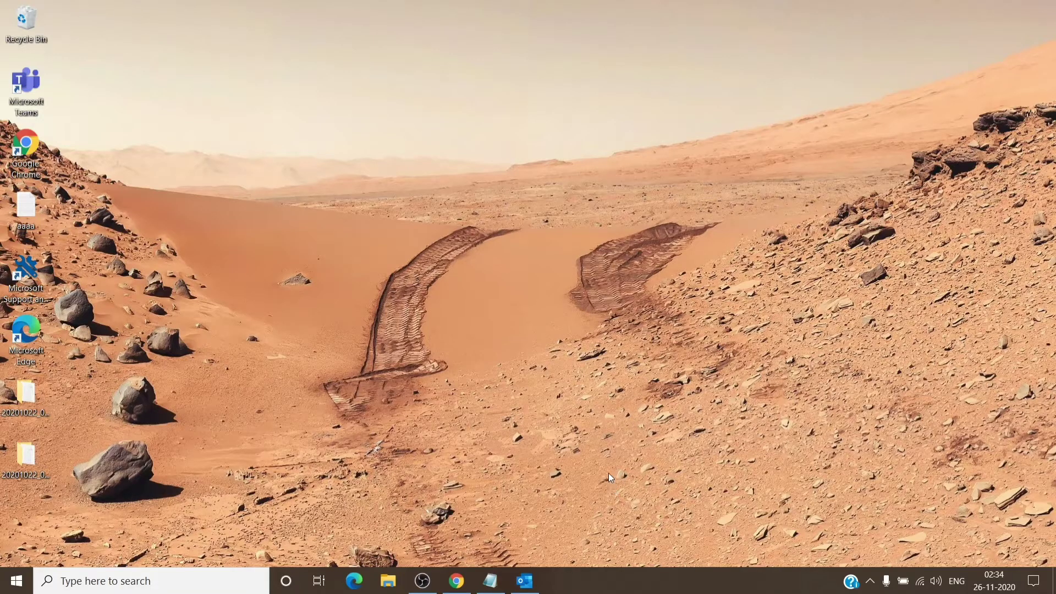
Step: Bring the Outlook mailbox window to the front and go to File > Open & Export
click(532, 587)
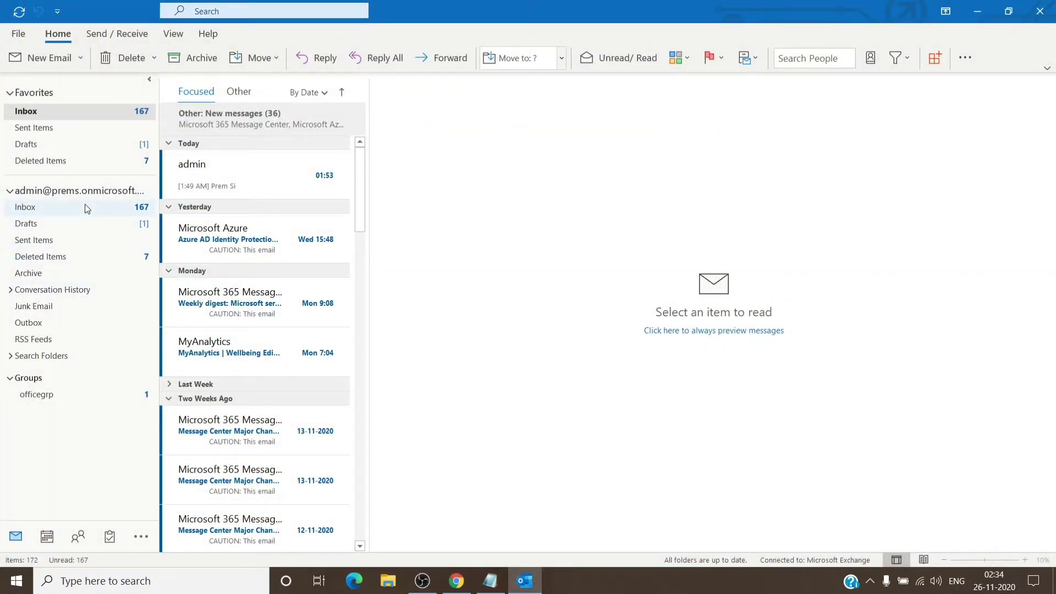
scroll(293, 185, down, 3)
scroll(292, 186, up, 3)
scroll(269, 303, down, 2)
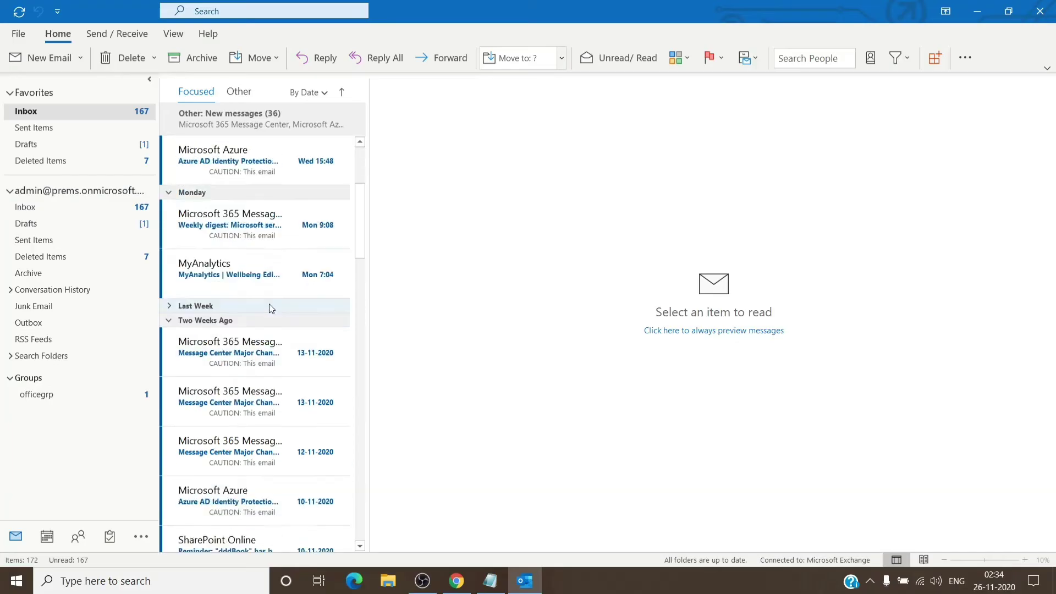
scroll(269, 303, down, 3)
scroll(269, 302, up, 3)
scroll(226, 197, up, 3)
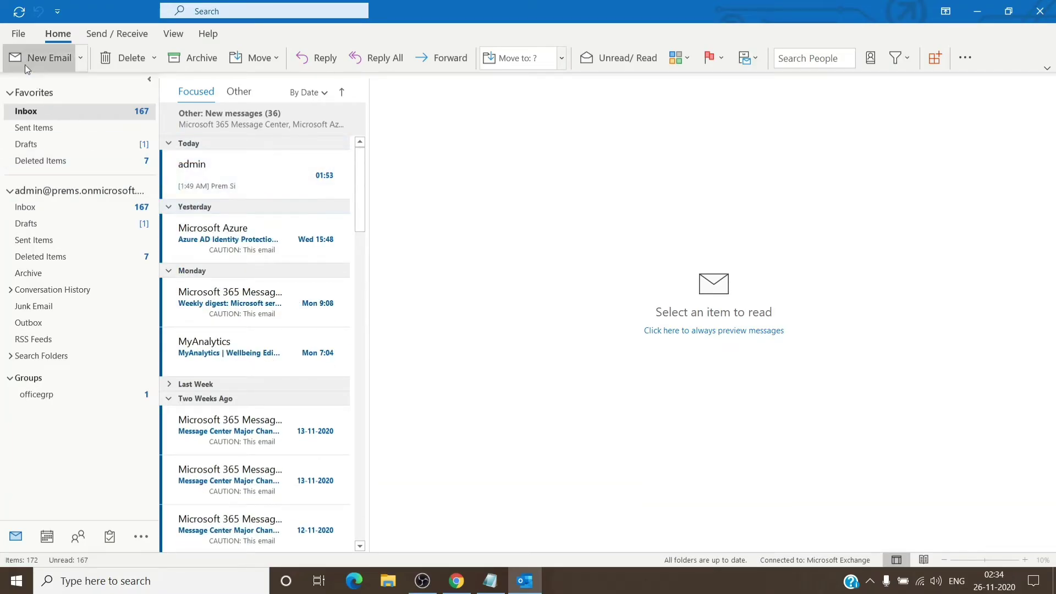
click(19, 40)
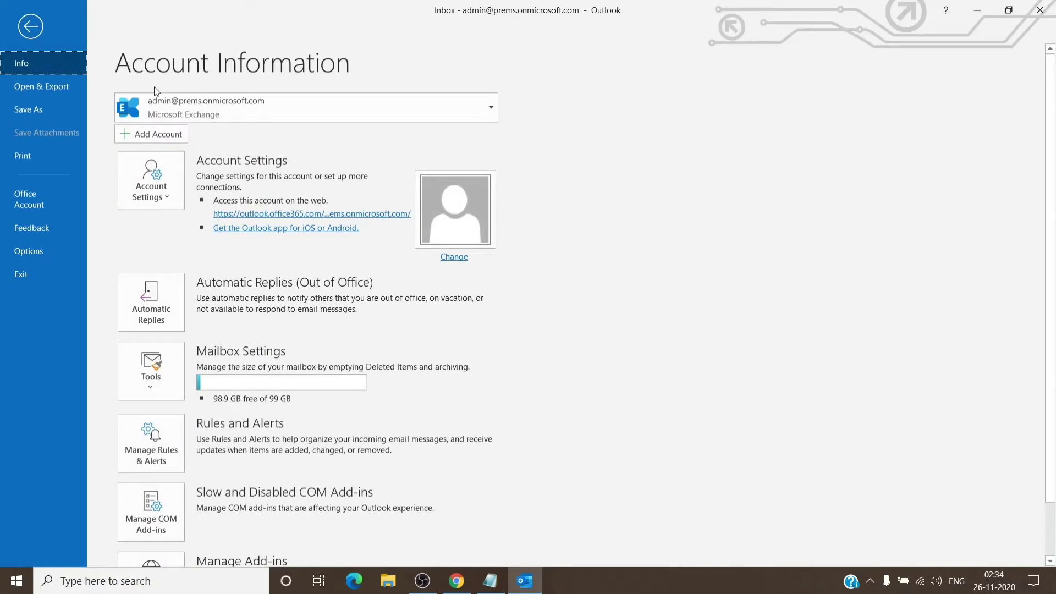
click(48, 87)
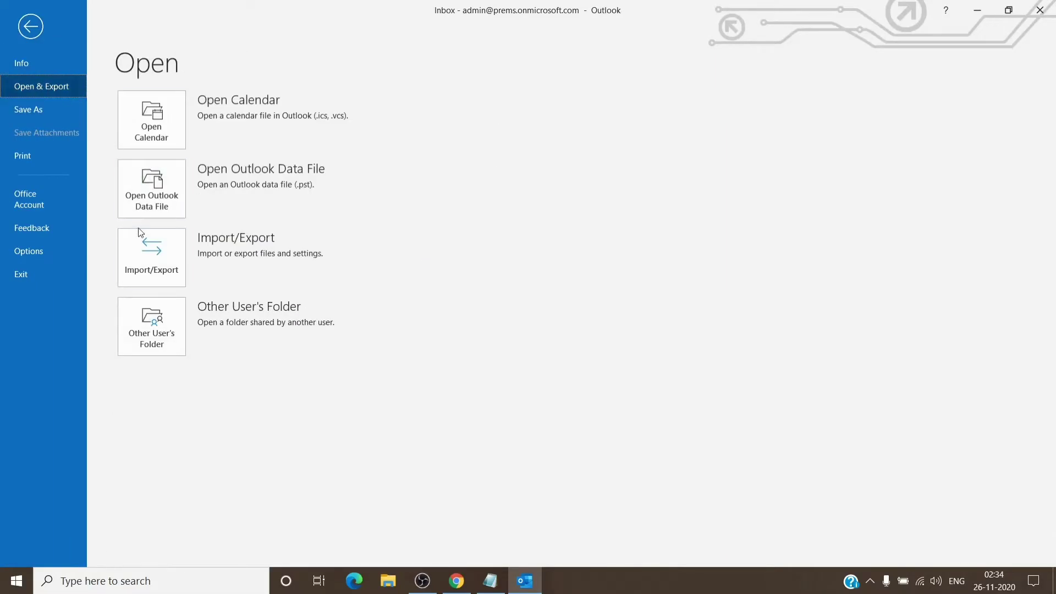
Step: Launch Import/Export, choose 'Export to a file', and pick Outlook Data File (.pst) as the format
click(147, 252)
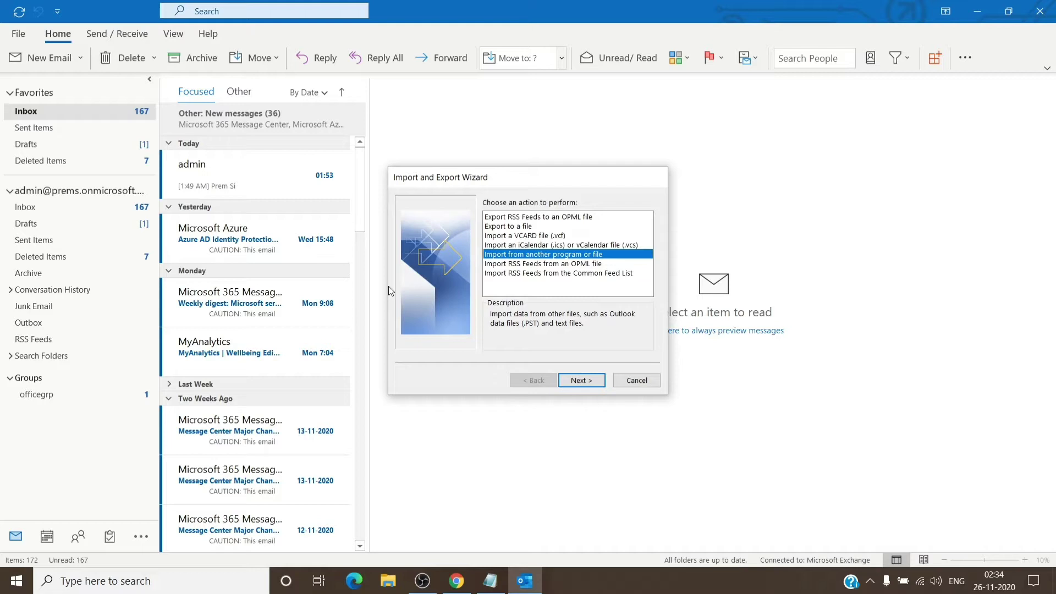
click(523, 227)
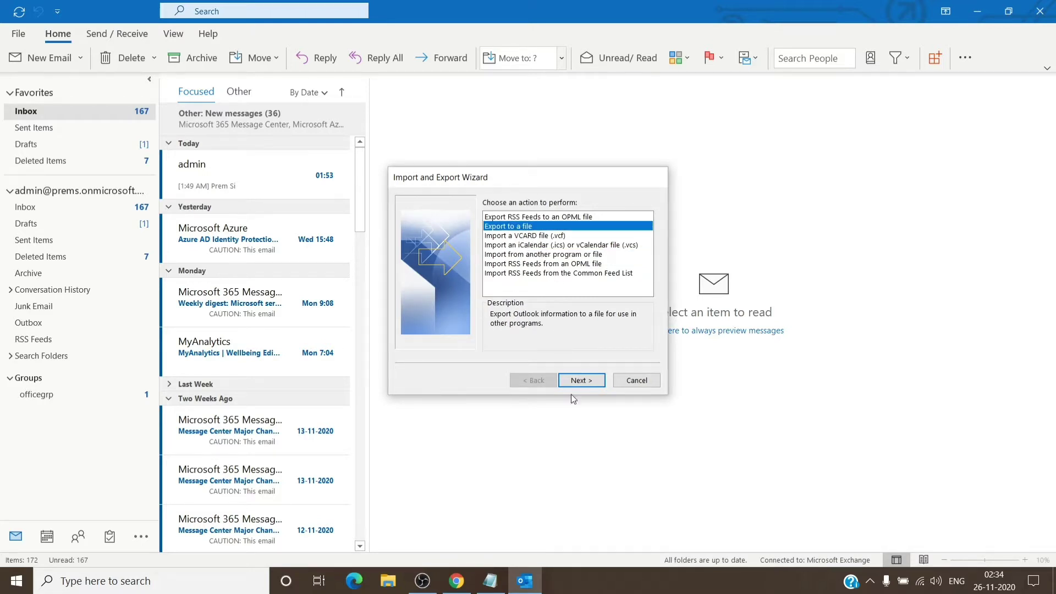
click(580, 380)
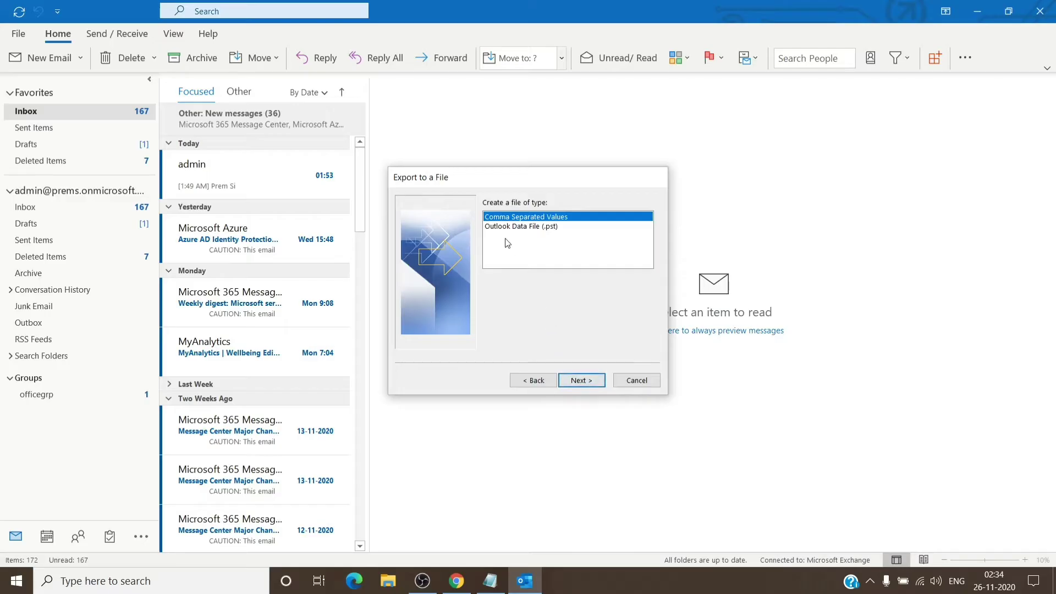
click(510, 226)
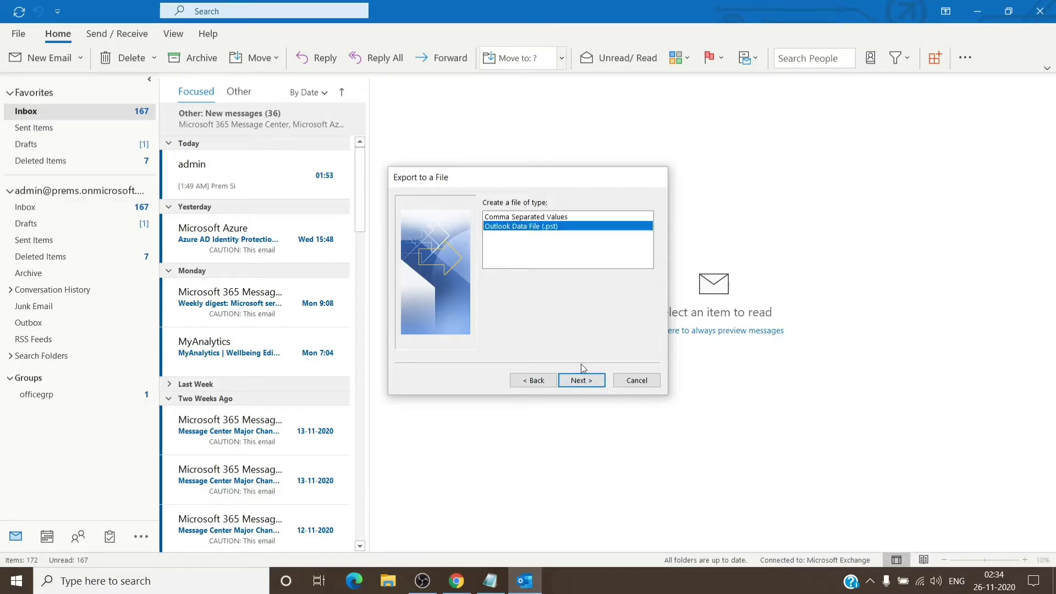
click(585, 381)
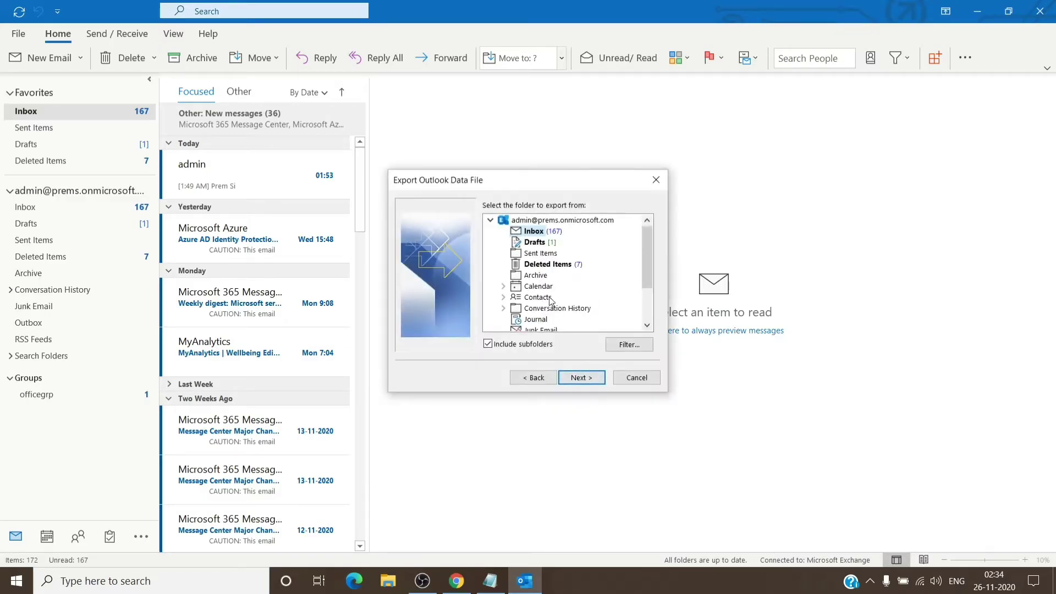
Step: Select the top-level mailbox account, not just Inbox, with 'Include subfolders' checked, then collapse the tree
click(529, 222)
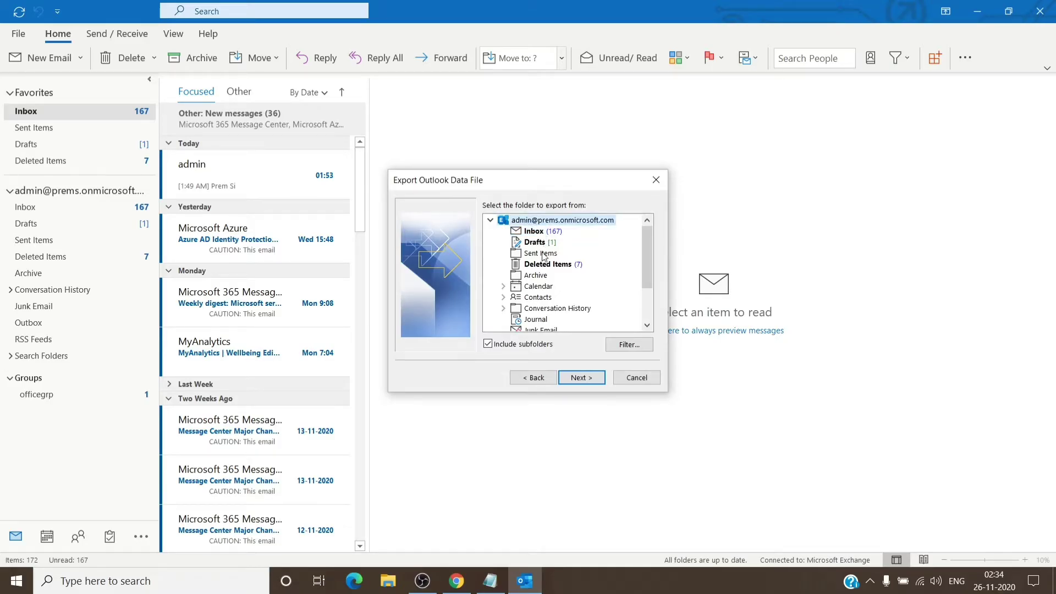
scroll(543, 254, down, 2)
scroll(536, 258, up, 2)
click(529, 232)
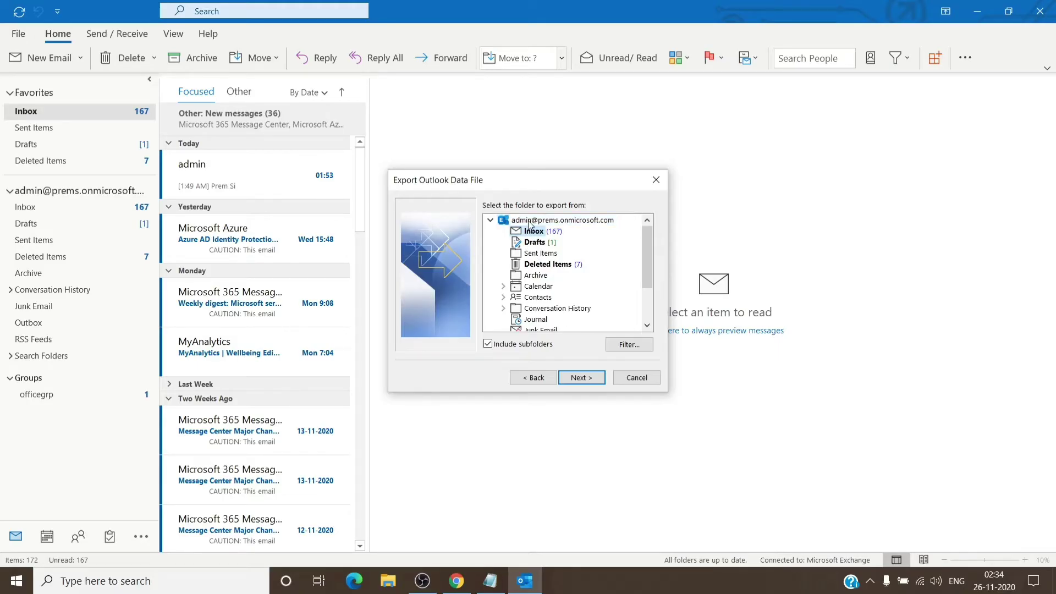
click(527, 221)
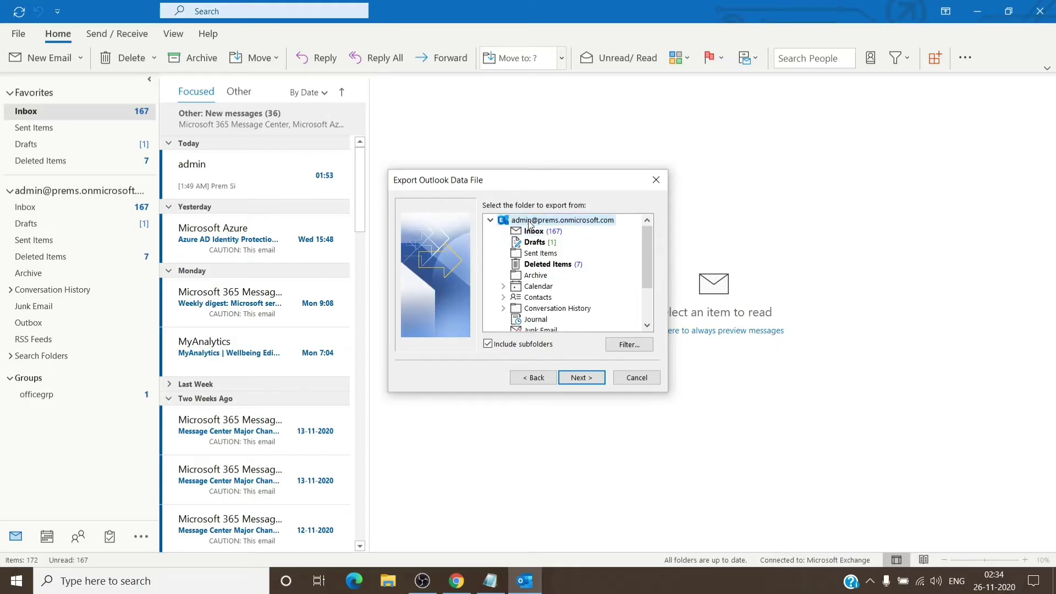
click(491, 220)
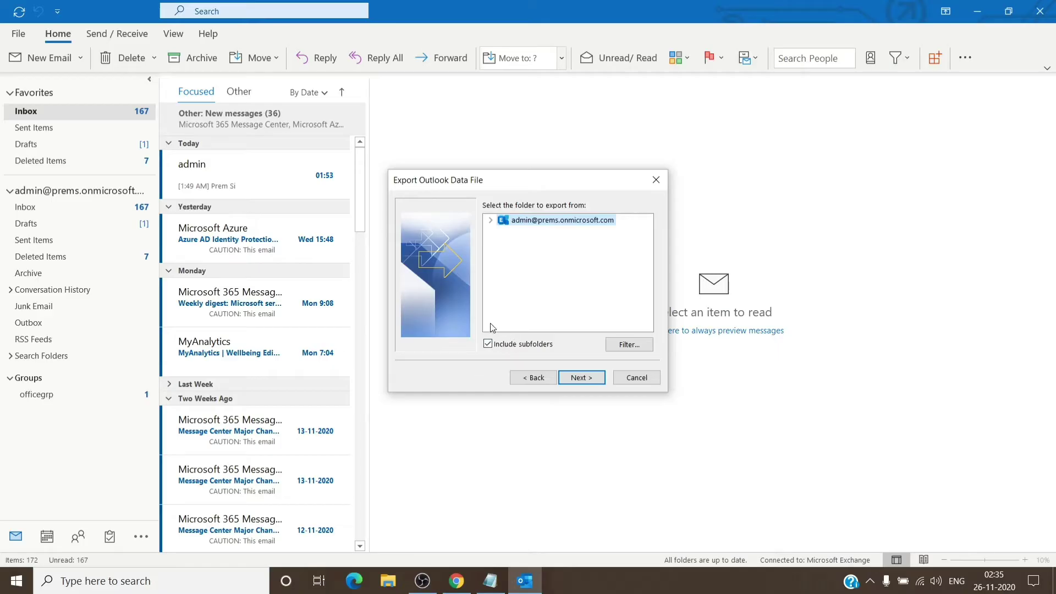
Step: Save the export to backup.pst with 'Replace duplicates', leaving the data file password blank
click(582, 377)
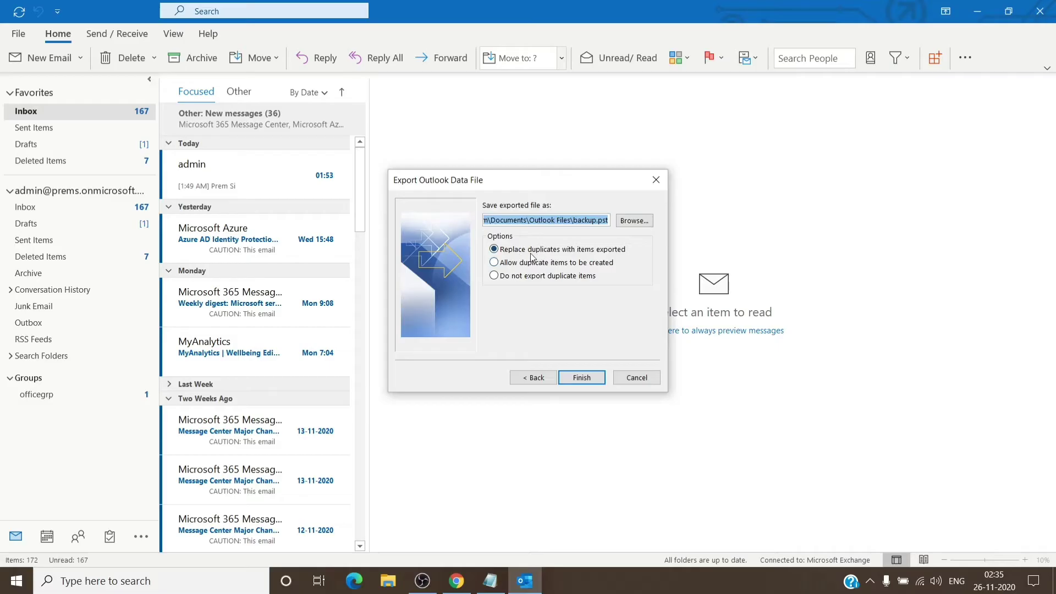
click(587, 379)
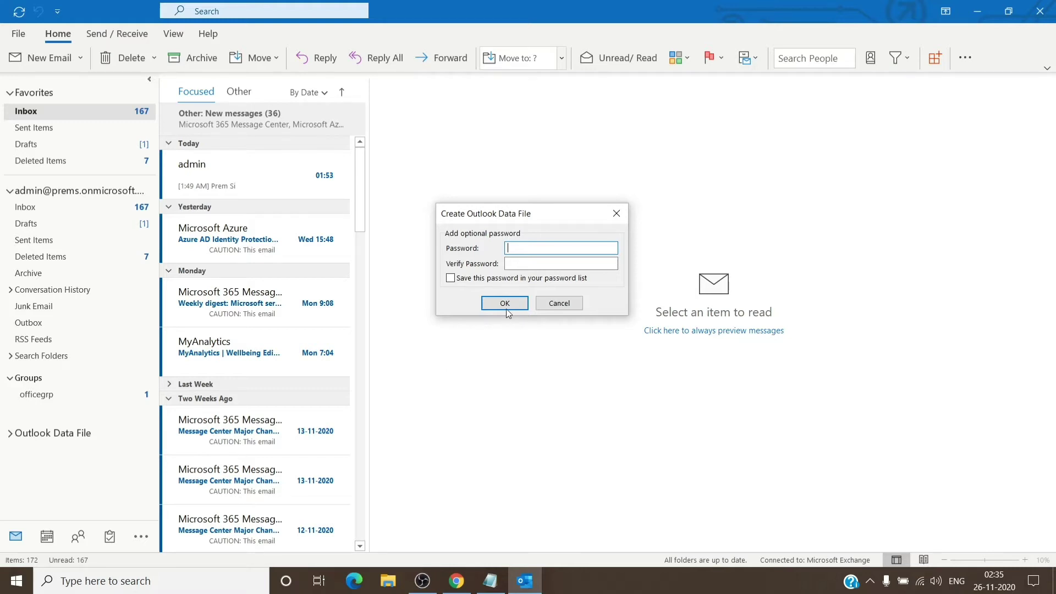
click(621, 216)
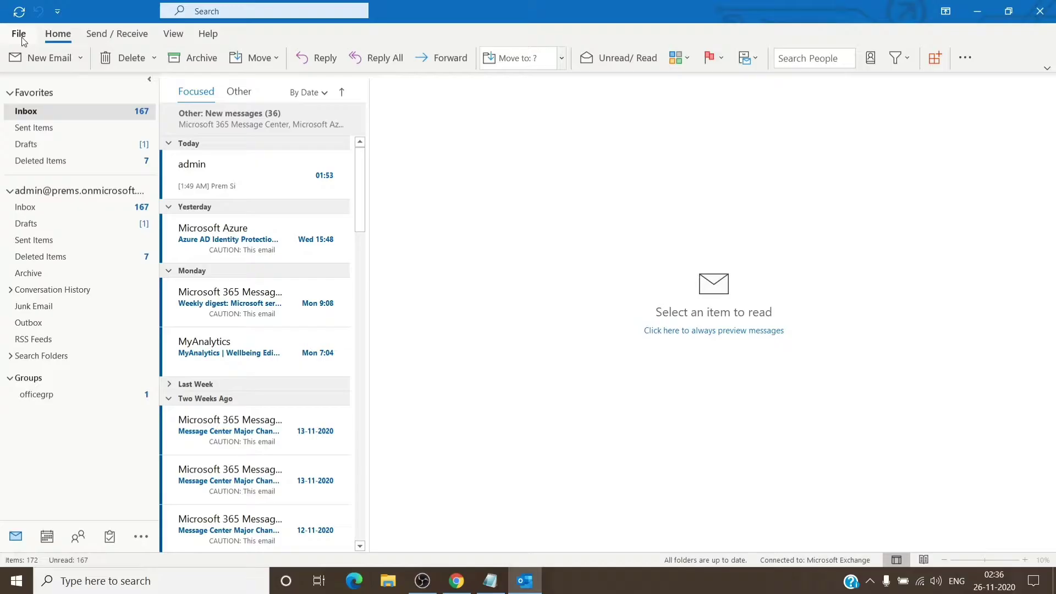
Step: Go back to File > Open & Export and launch the Import/Export wizard
click(24, 41)
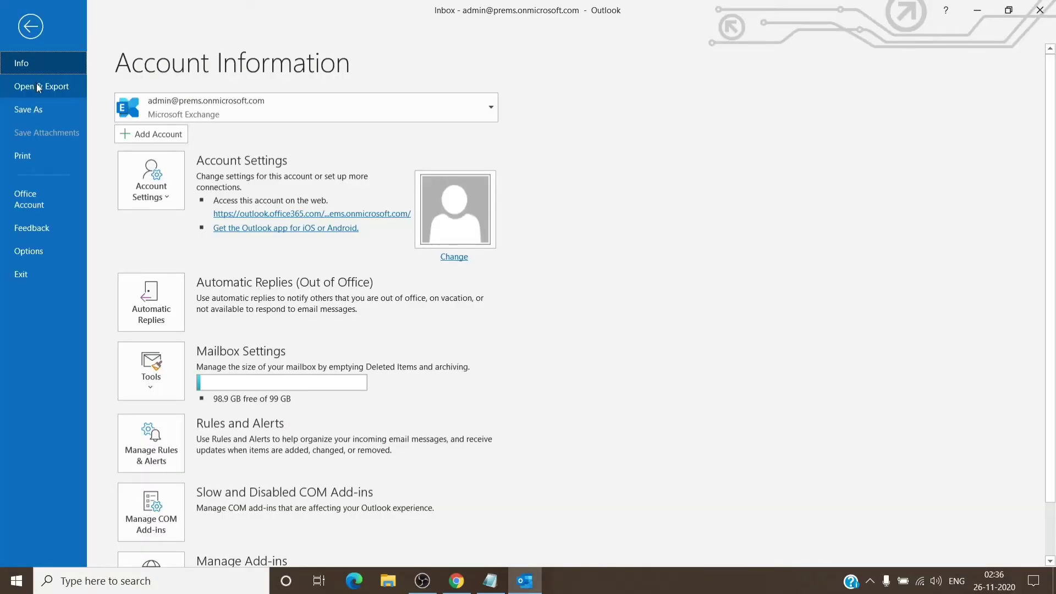
click(39, 87)
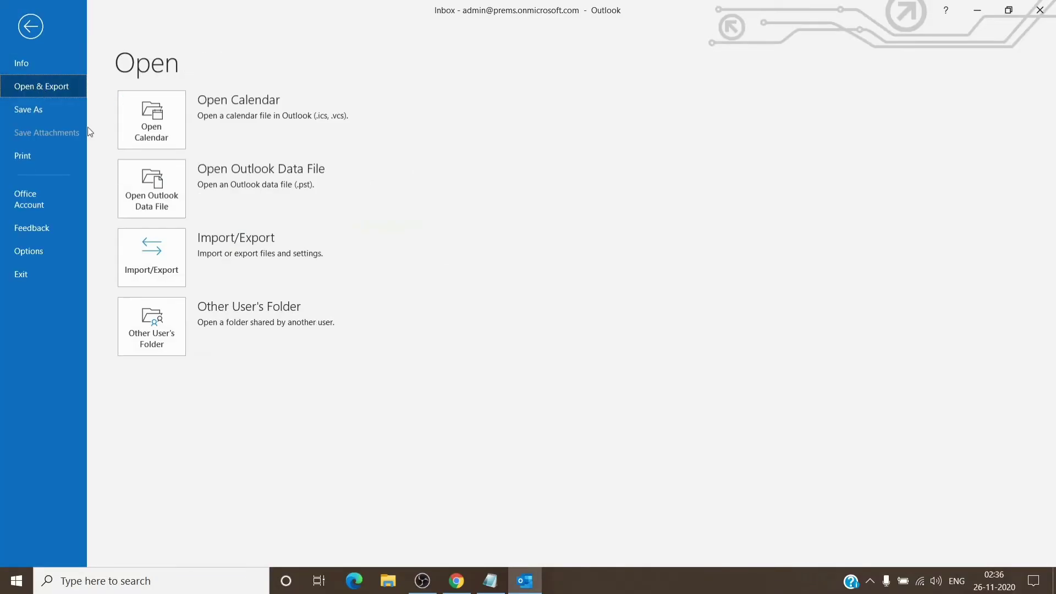
click(165, 254)
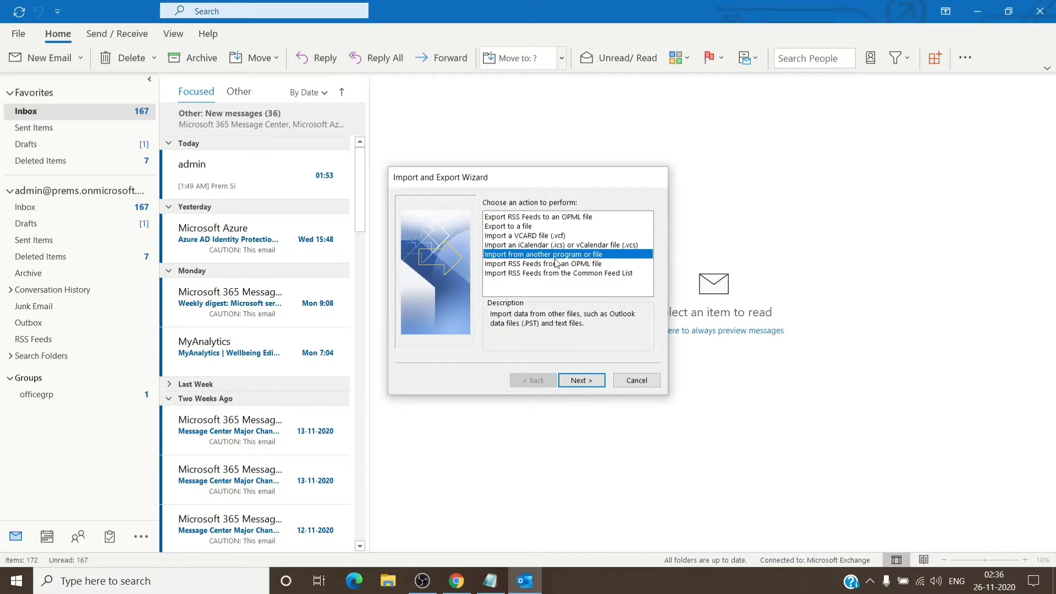
Step: Keep 'Import from another program or file' and choose Outlook Data File (.pst) as the import type
click(601, 377)
click(503, 228)
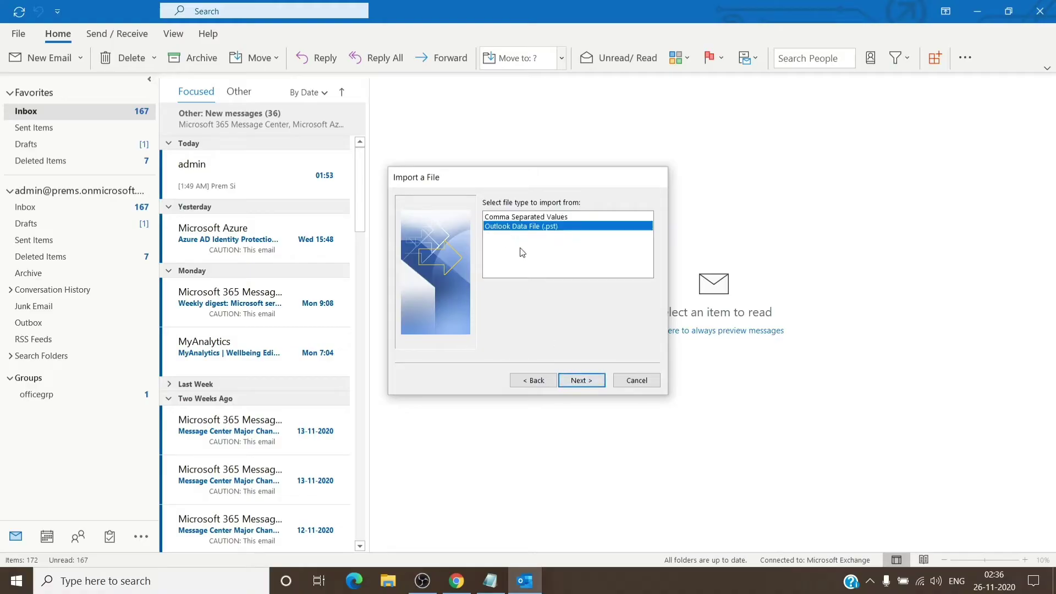
click(598, 379)
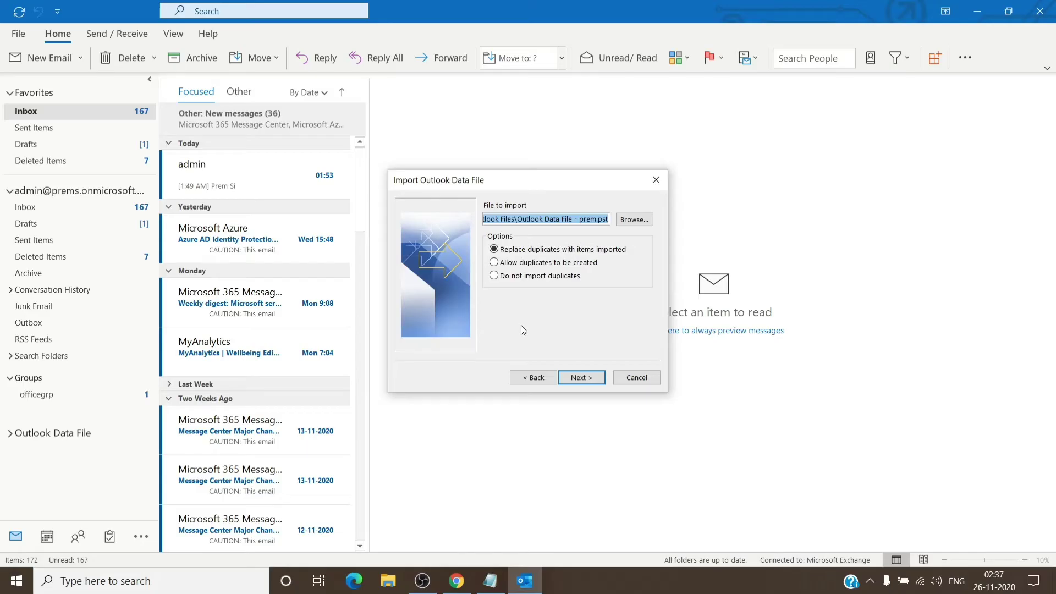
Step: Advance to folder selection, keeping the data file's top folder with subfolders as the source
click(582, 378)
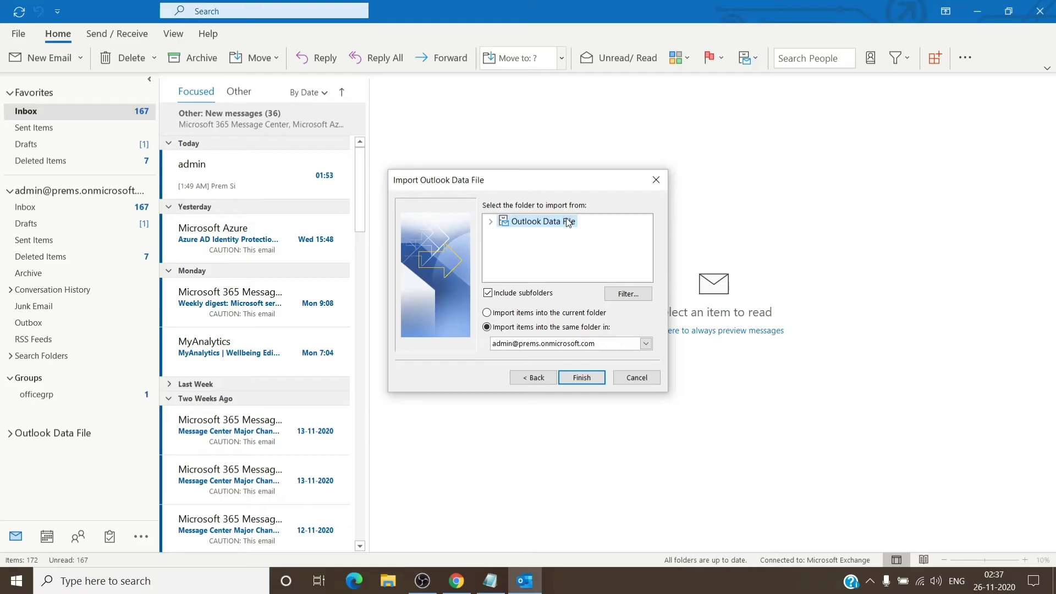
click(490, 222)
click(490, 221)
Step: Pick the mailbox account as destination with 'Import items into the same folder in' selected
click(646, 344)
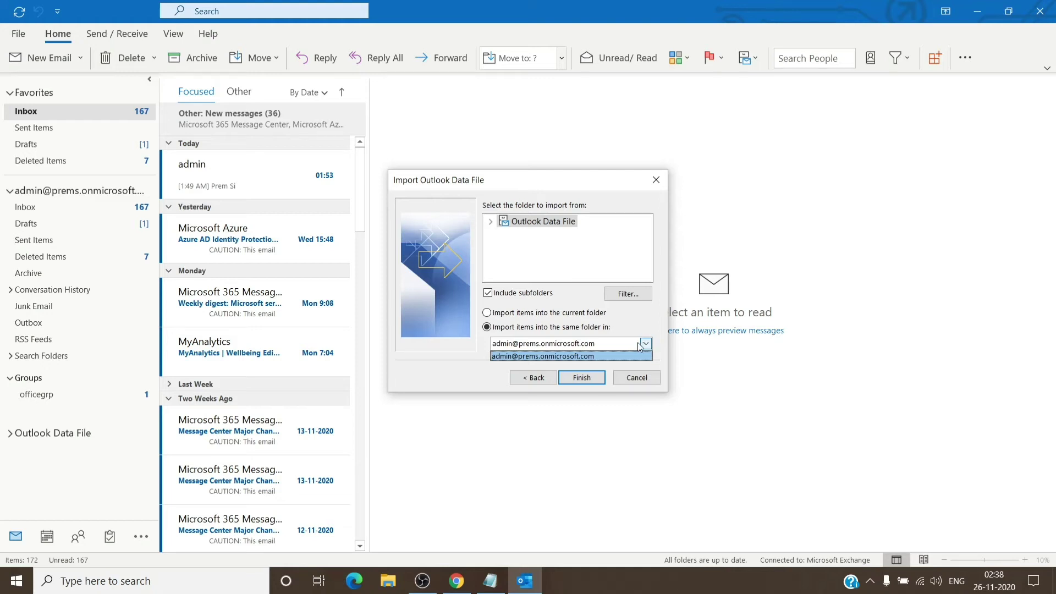
click(648, 350)
click(647, 347)
click(520, 355)
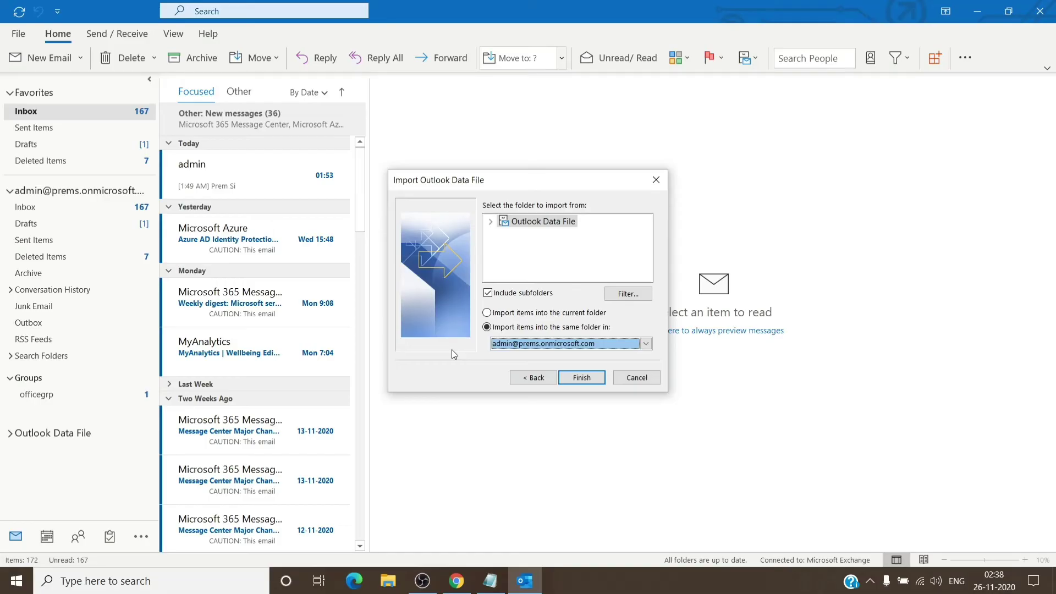
click(497, 314)
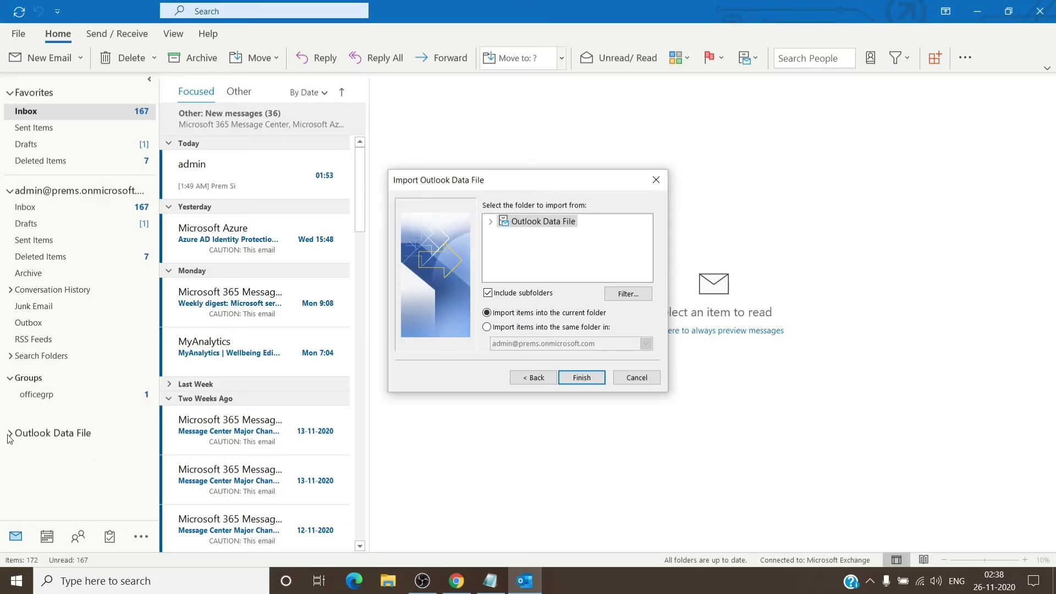
click(487, 328)
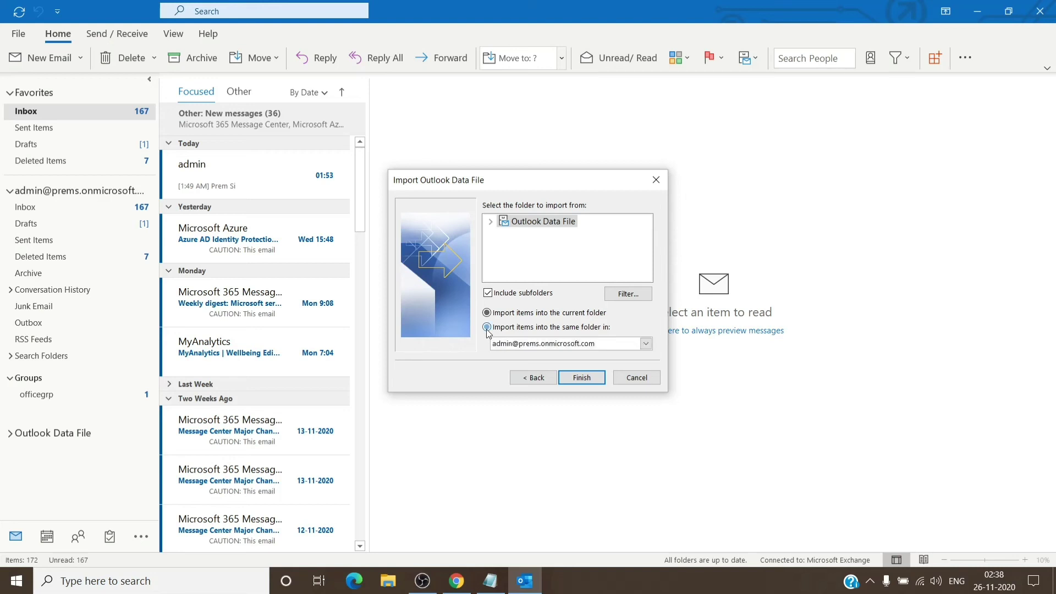
Step: Finish the .pst import, then show the desktop with Win+D
click(570, 379)
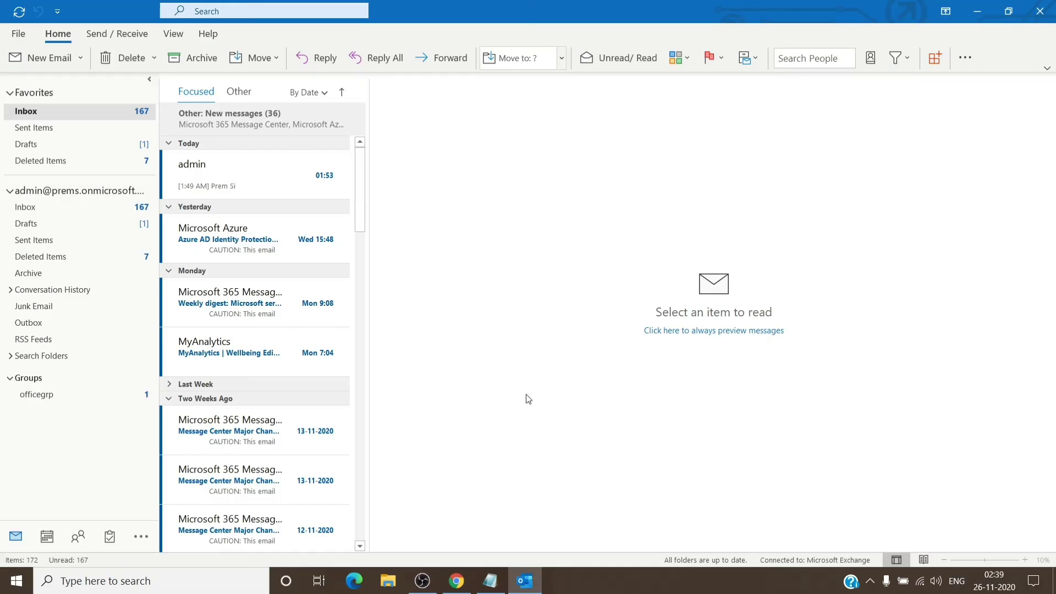
key(super+d)
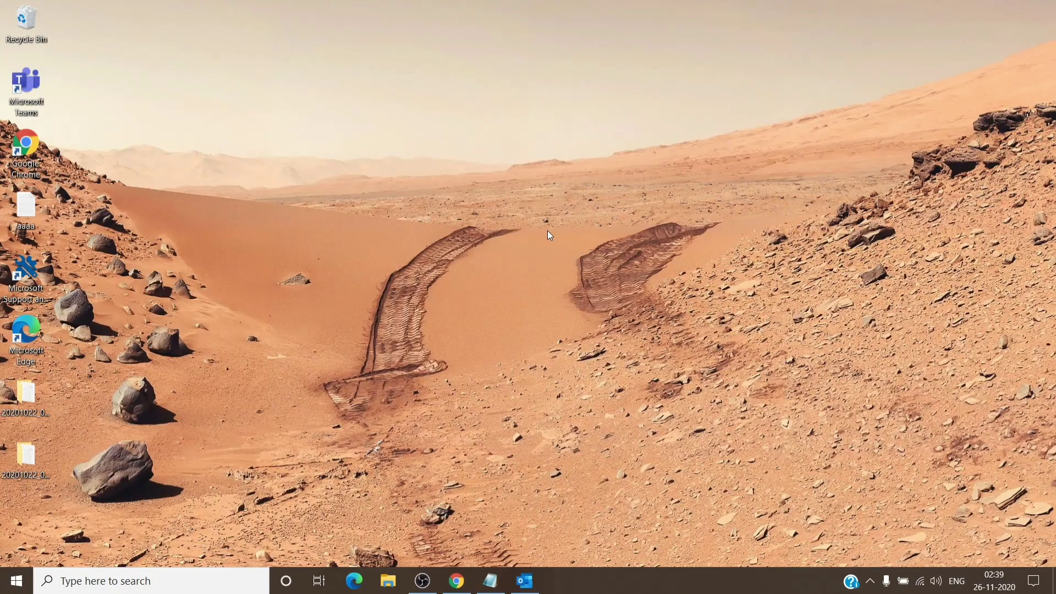